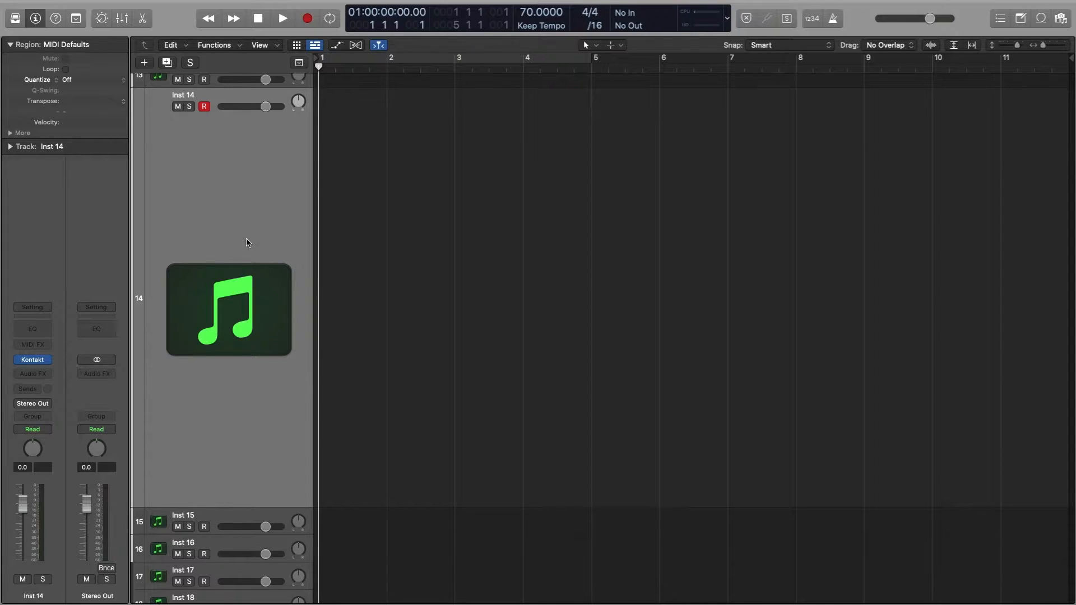
Step: View the Kontakt instrument loaded on the Inst 14 track and close its plug-in window
{"action": "left_click", "coordinate": [36, 362]}
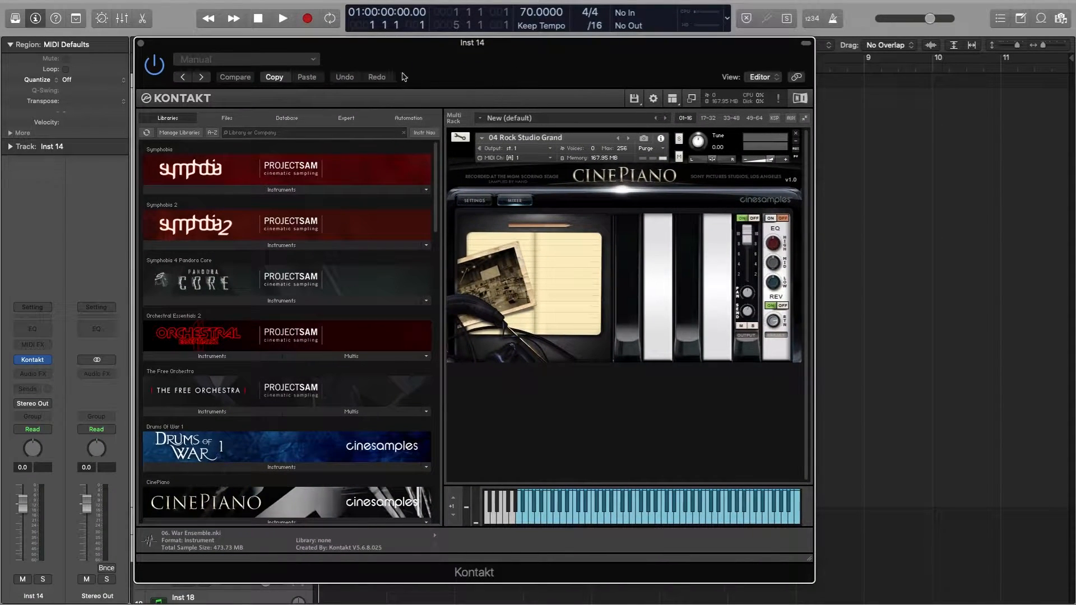
{"action": "left_click", "coordinate": [140, 43]}
{"action": "left_click_drag", "start_coordinate": [322, 90], "coordinate": [385, 509]}
{"action": "left_click_drag", "start_coordinate": [386, 91], "coordinate": [323, 509]}
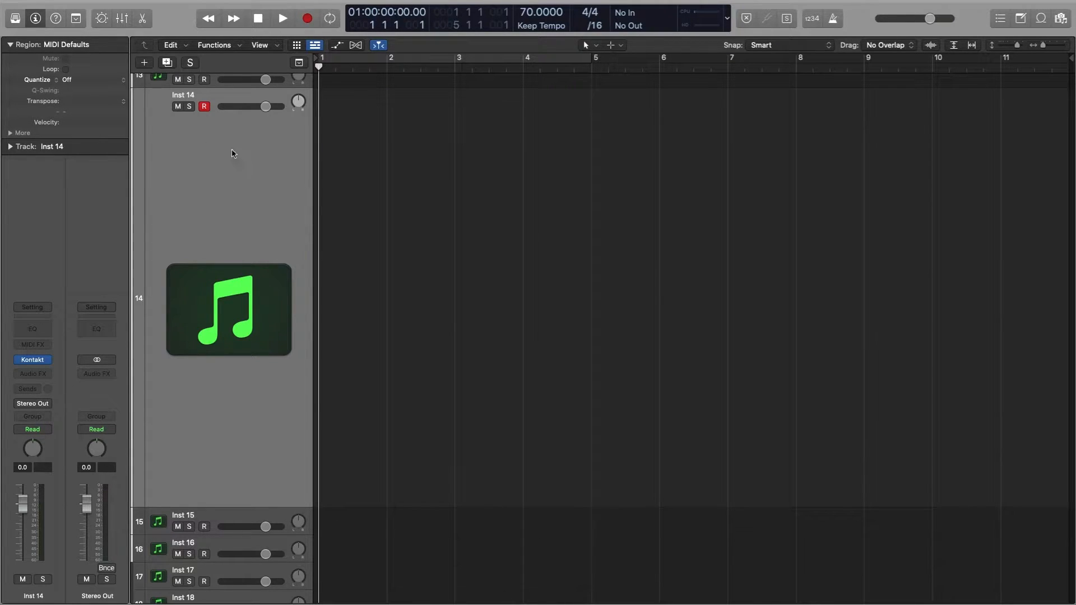
Step: Show the Freeze control in the track headers
{"action": "right_click", "coordinate": [216, 142]}
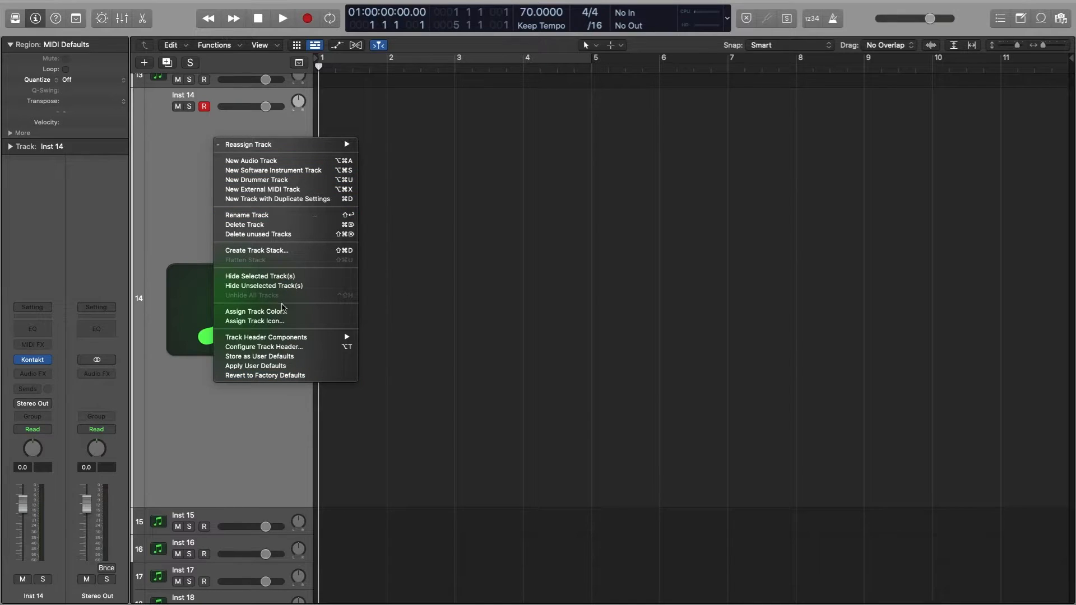
{"action": "mouse_move", "coordinate": [309, 338]}
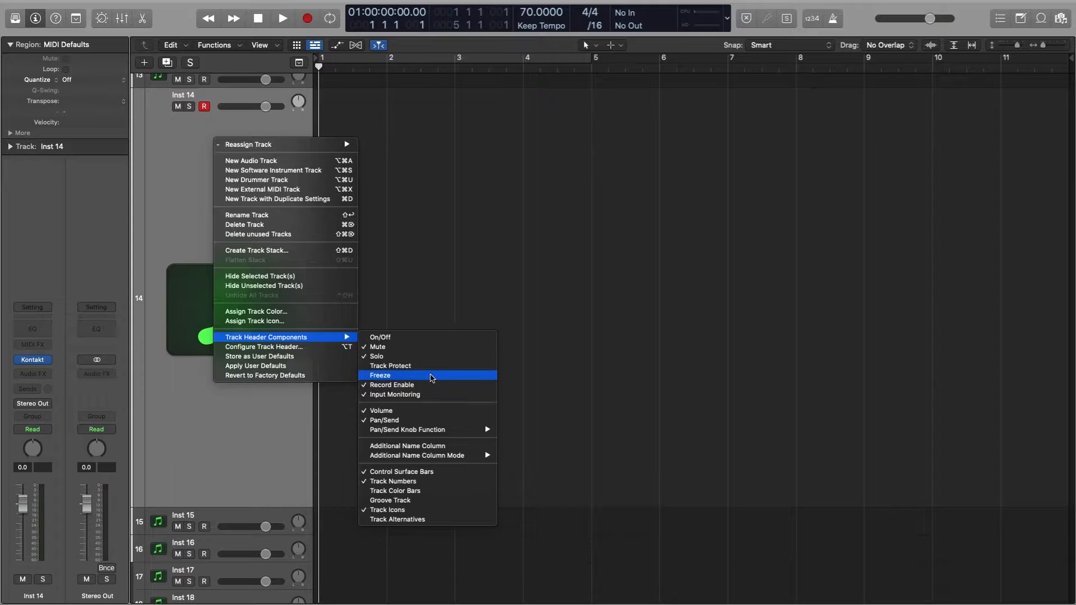
{"action": "left_click", "coordinate": [433, 377]}
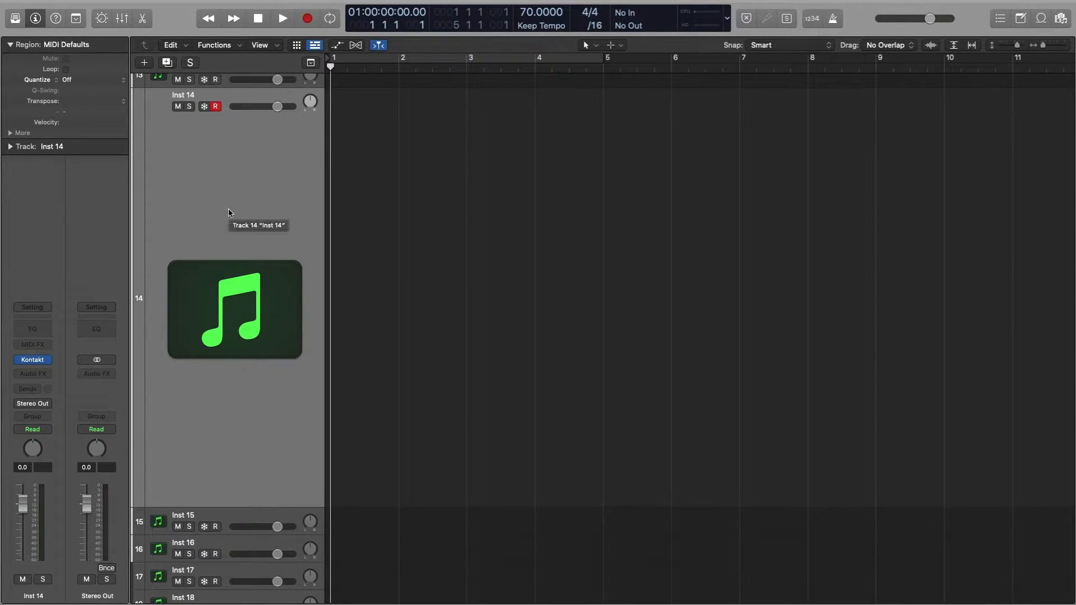
Step: Record a short MIDI performance on the Inst 14 track, with that track soloed
{"action": "left_click", "coordinate": [302, 21]}
{"action": "left_click", "coordinate": [189, 106]}
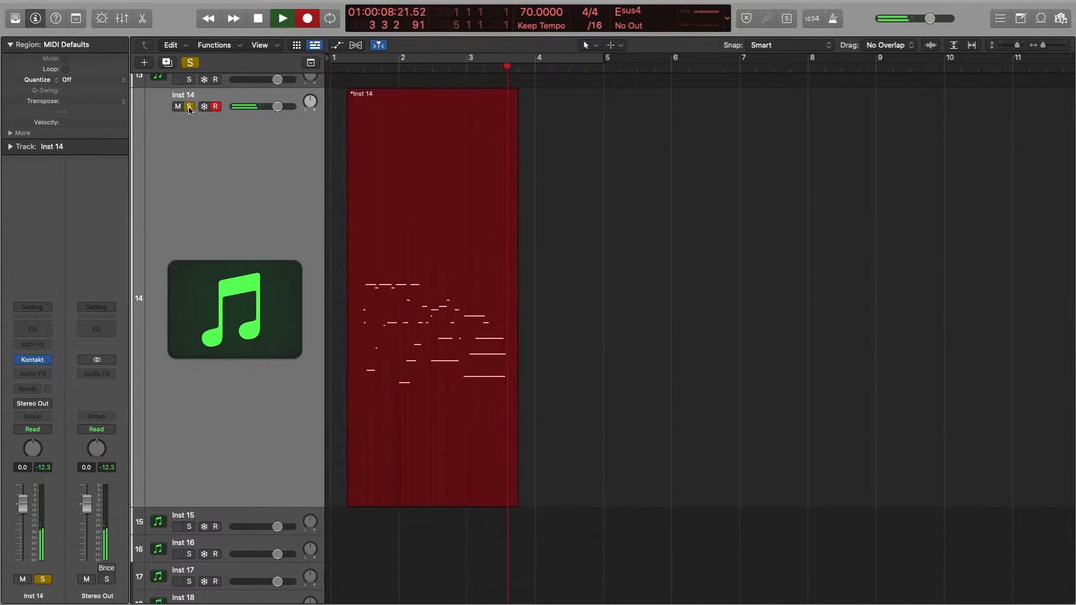
{"action": "key", "text": "space"}
Step: Freeze the Inst 14 track by enabling Freeze on it and starting playback
{"action": "left_click", "coordinate": [205, 106]}
{"action": "key", "text": "space"}
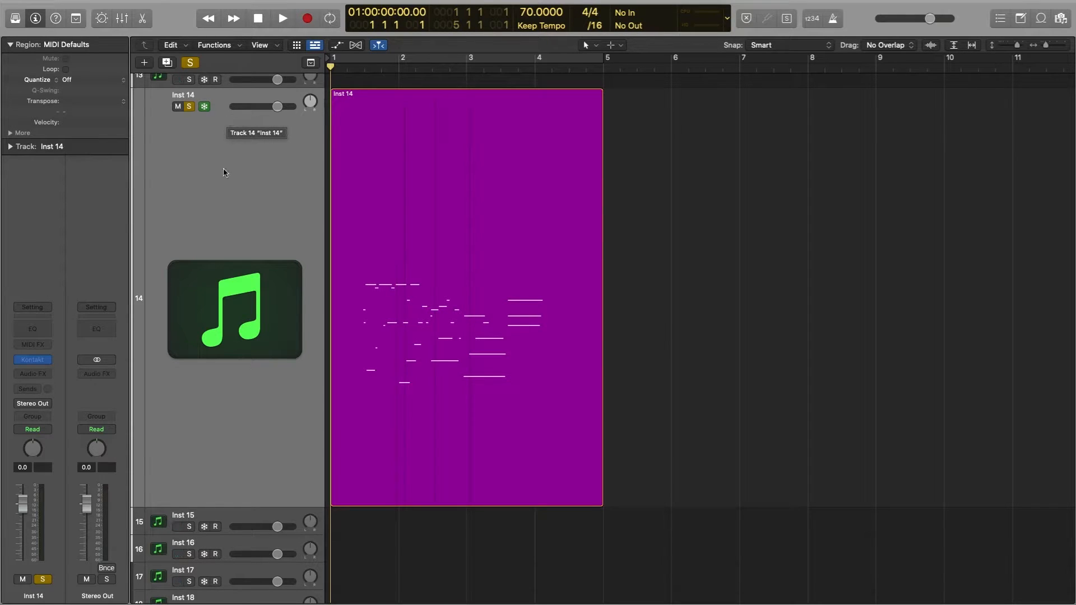
{"action": "scroll", "coordinate": [292, 429], "scroll_direction": "down", "scroll_amount": 10}
{"action": "scroll", "coordinate": [292, 429], "scroll_direction": "up", "scroll_amount": 4}
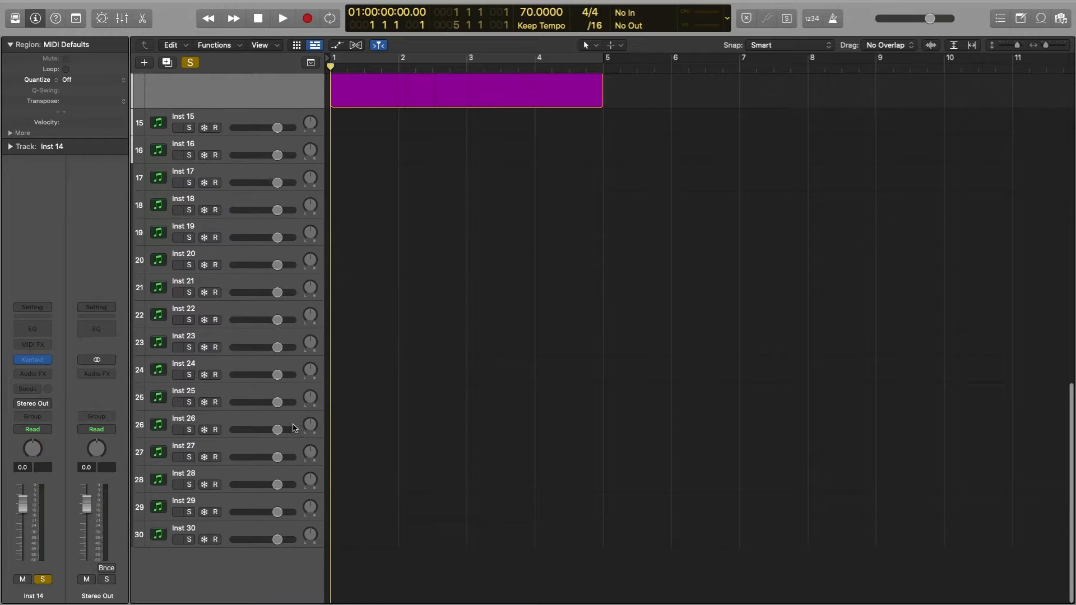
{"action": "scroll", "coordinate": [292, 429], "scroll_direction": "up", "scroll_amount": 5}
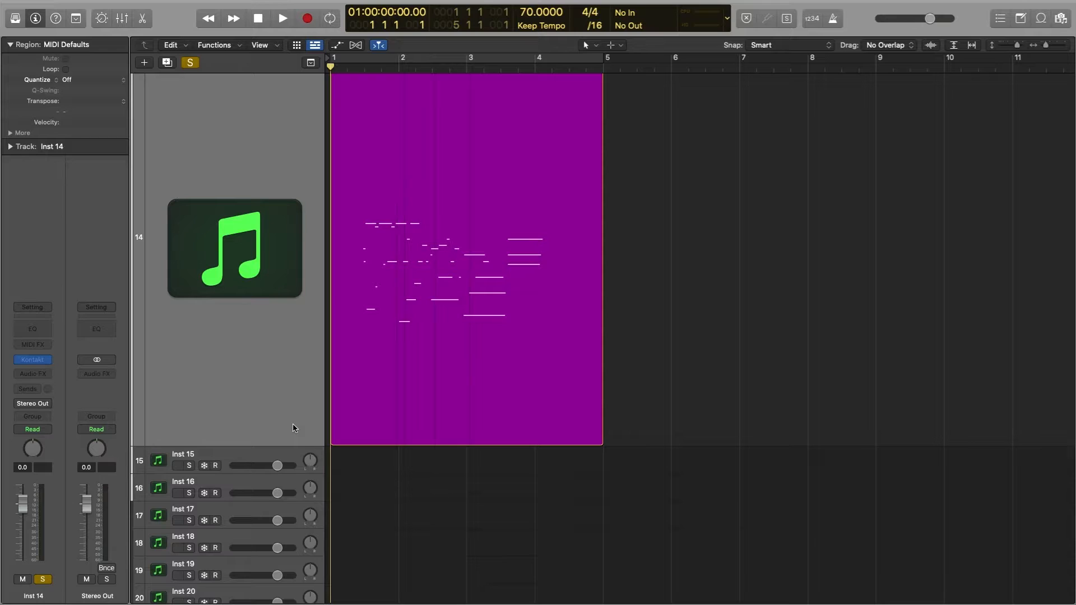
{"action": "scroll", "coordinate": [662, 442], "scroll_direction": "down", "scroll_amount": 10}
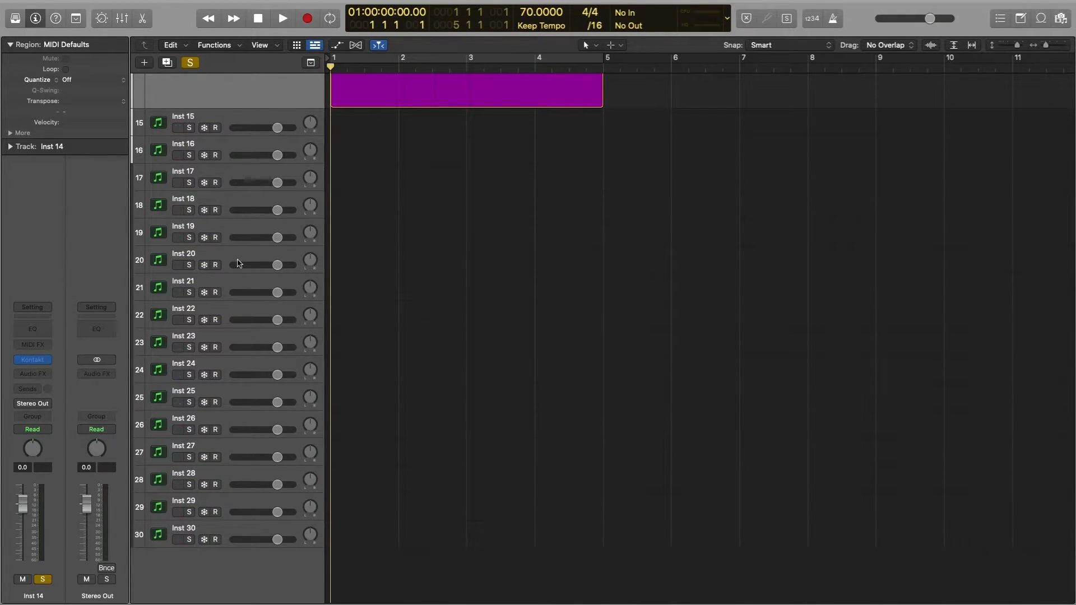
{"action": "left_click", "coordinate": [243, 116]}
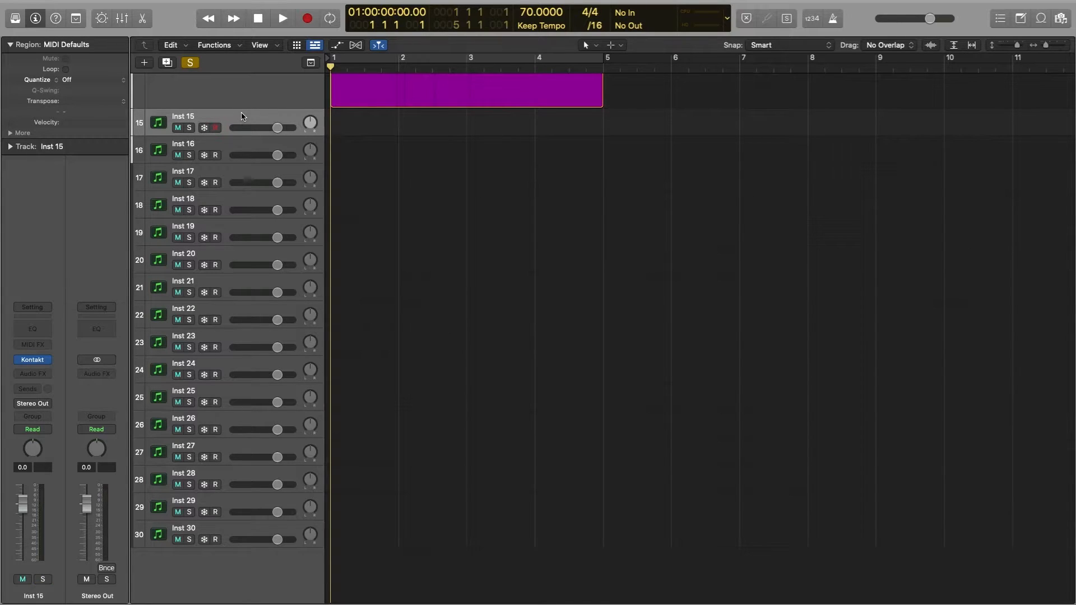
{"action": "scroll", "coordinate": [409, 180], "scroll_direction": "up", "scroll_amount": 9}
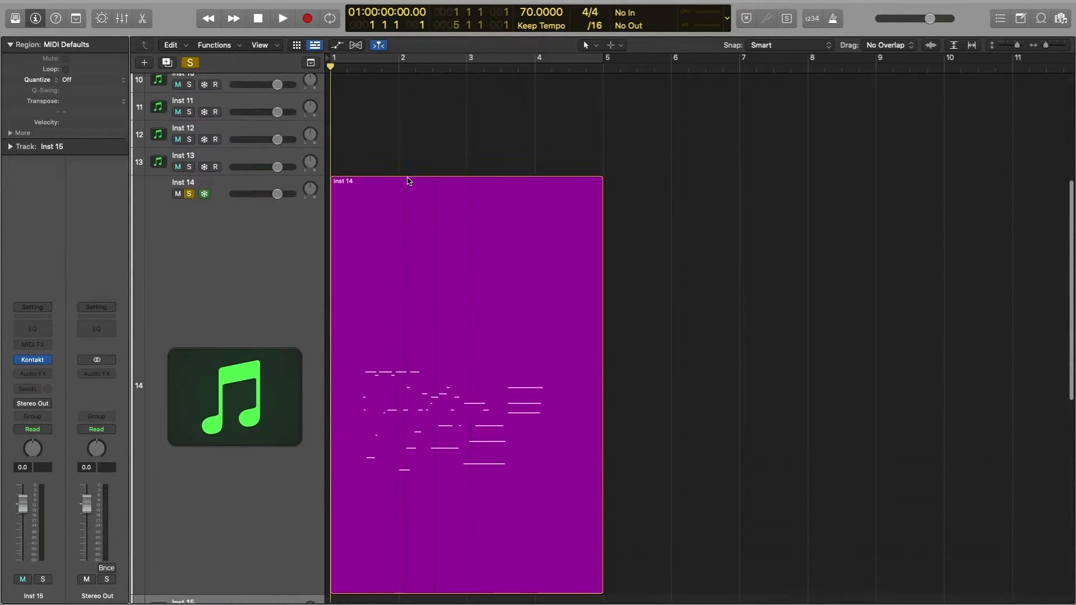
{"action": "scroll", "coordinate": [409, 180], "scroll_direction": "down", "scroll_amount": 1}
{"action": "left_click", "coordinate": [246, 135]}
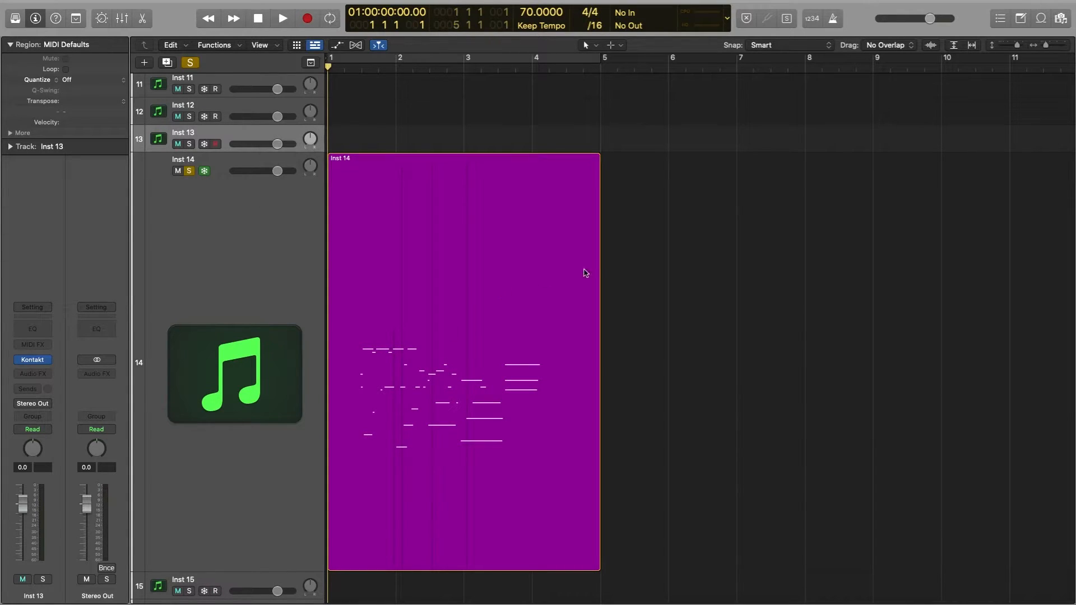
Step: Reduce the Inst 14 track's height to match the neighbouring tracks
{"action": "scroll", "coordinate": [678, 257], "scroll_direction": "down", "scroll_amount": 2}
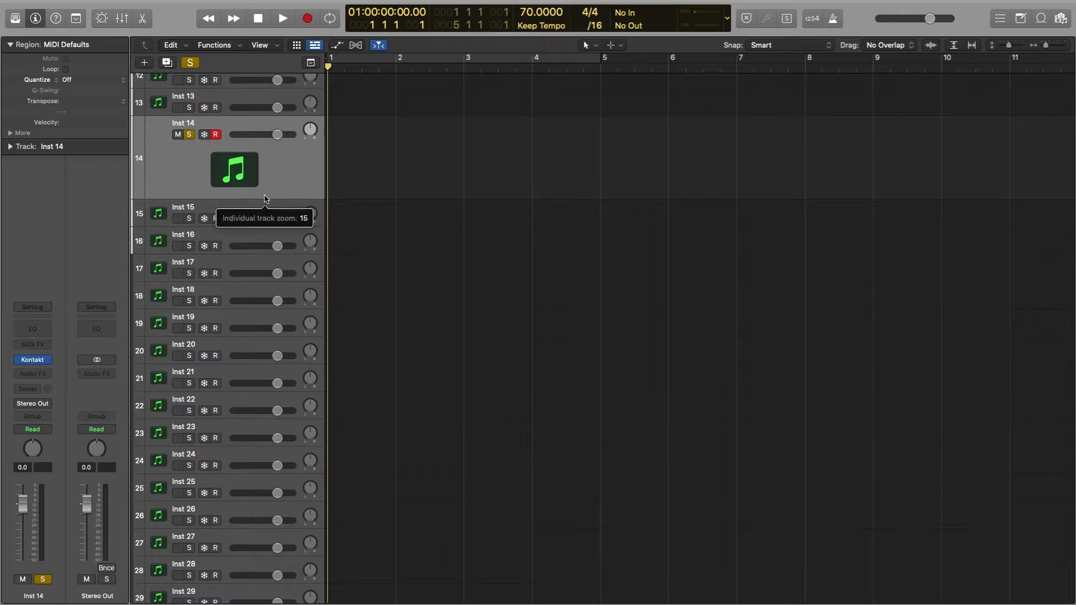
{"action": "left_click_drag", "start_coordinate": [278, 199], "coordinate": [264, 146]}
{"action": "left_click", "coordinate": [162, 105]}
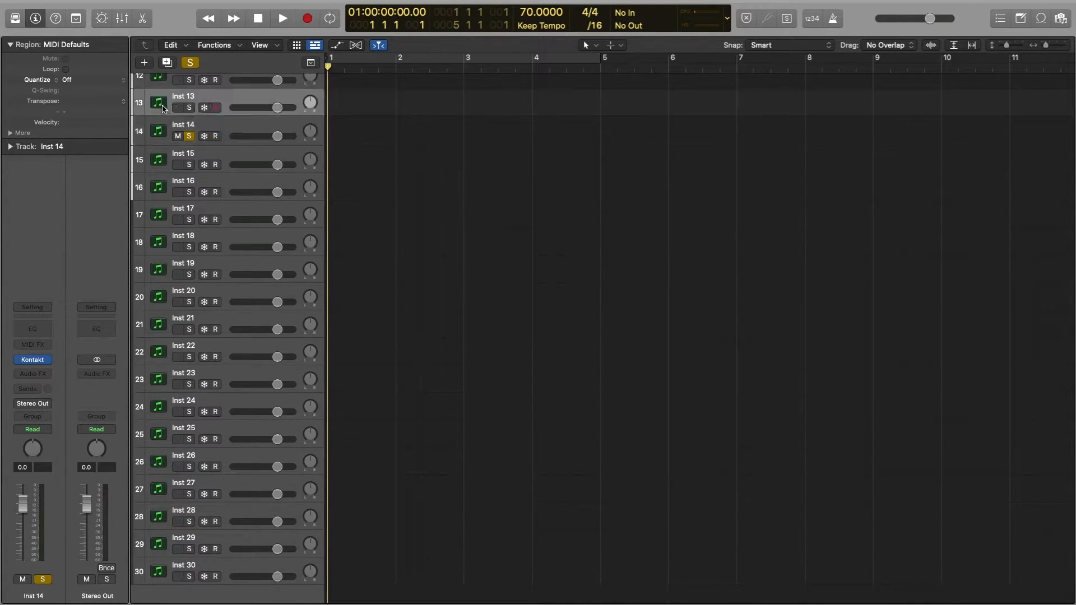
{"action": "left_click", "coordinate": [161, 133]}
{"action": "left_click", "coordinate": [161, 157]}
{"action": "left_click", "coordinate": [157, 139]}
{"action": "scroll", "coordinate": [157, 142], "scroll_direction": "up", "scroll_amount": 10}
{"action": "scroll", "coordinate": [158, 143], "scroll_direction": "down", "scroll_amount": 12}
{"action": "scroll", "coordinate": [158, 143], "scroll_direction": "up", "scroll_amount": 5}
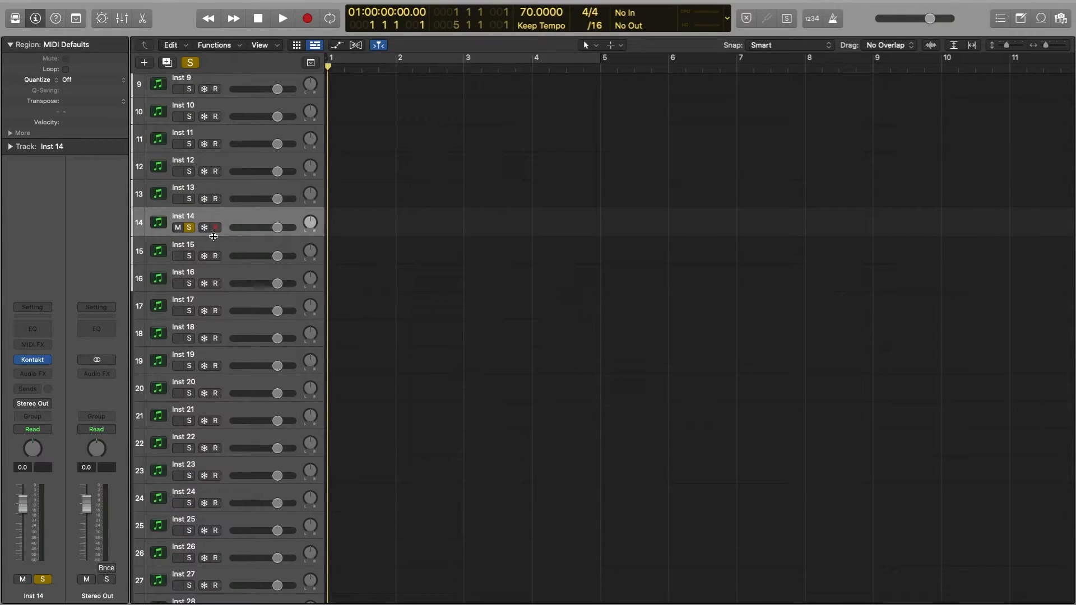
Step: Create a software instrument track with stereo Alchemy directly below Inst 15, and undo its creation
{"action": "left_click", "coordinate": [223, 250]}
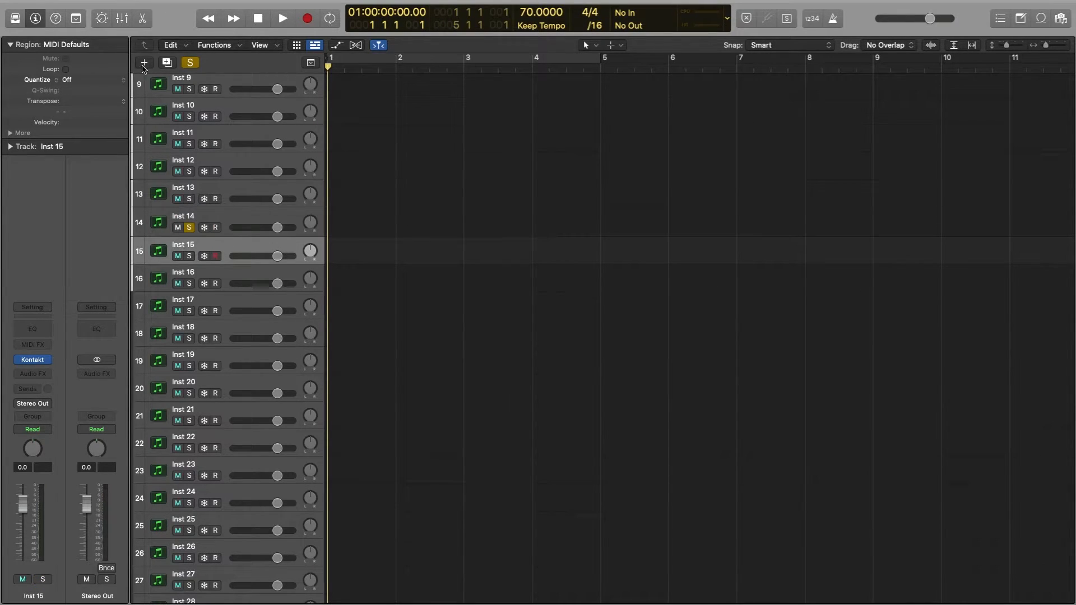
{"action": "left_click", "coordinate": [144, 62]}
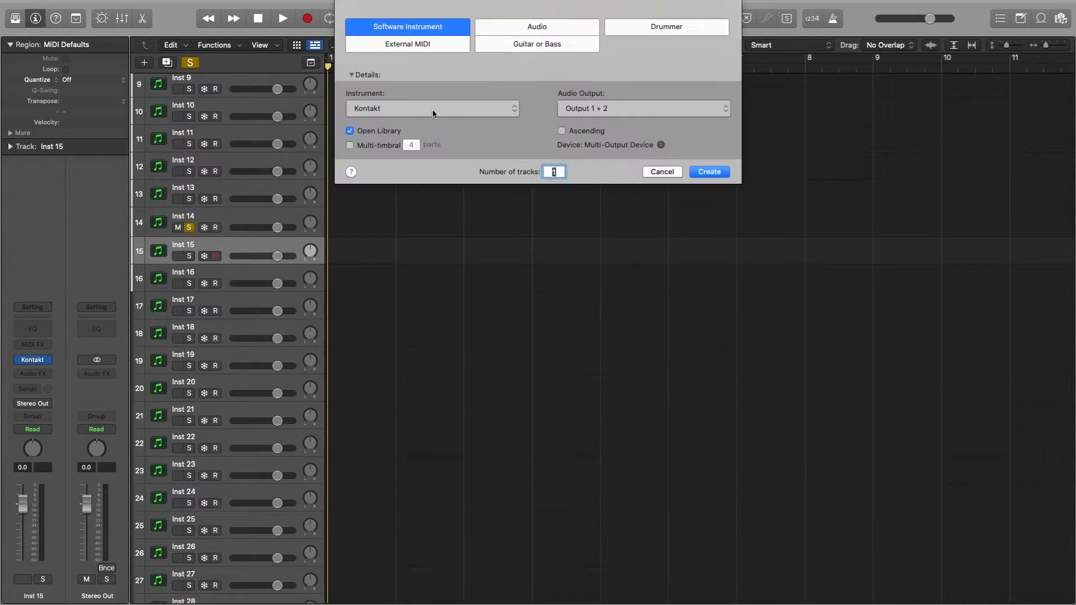
{"action": "left_click", "coordinate": [400, 107]}
{"action": "mouse_move", "coordinate": [450, 408]}
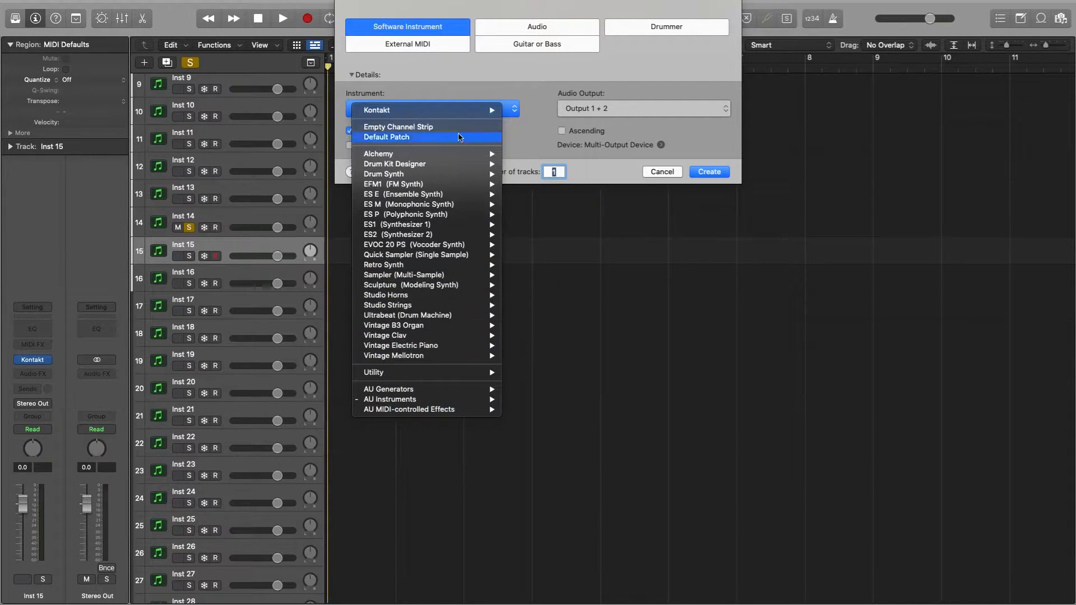
{"action": "mouse_move", "coordinate": [412, 156]}
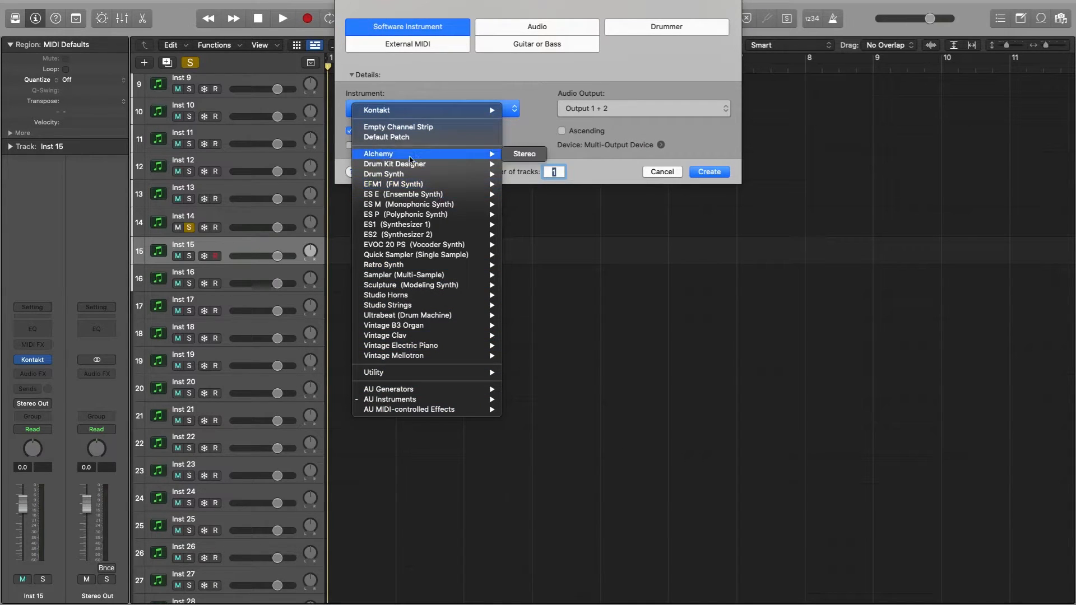
{"action": "left_click", "coordinate": [525, 153]}
{"action": "left_click", "coordinate": [708, 172]}
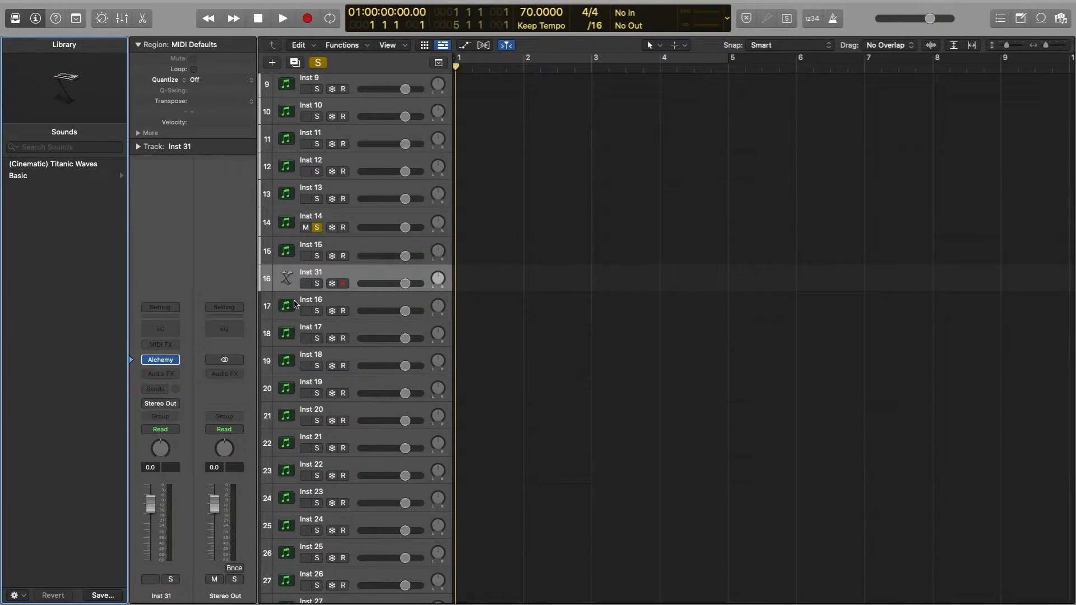
{"action": "key", "text": "super+z"}
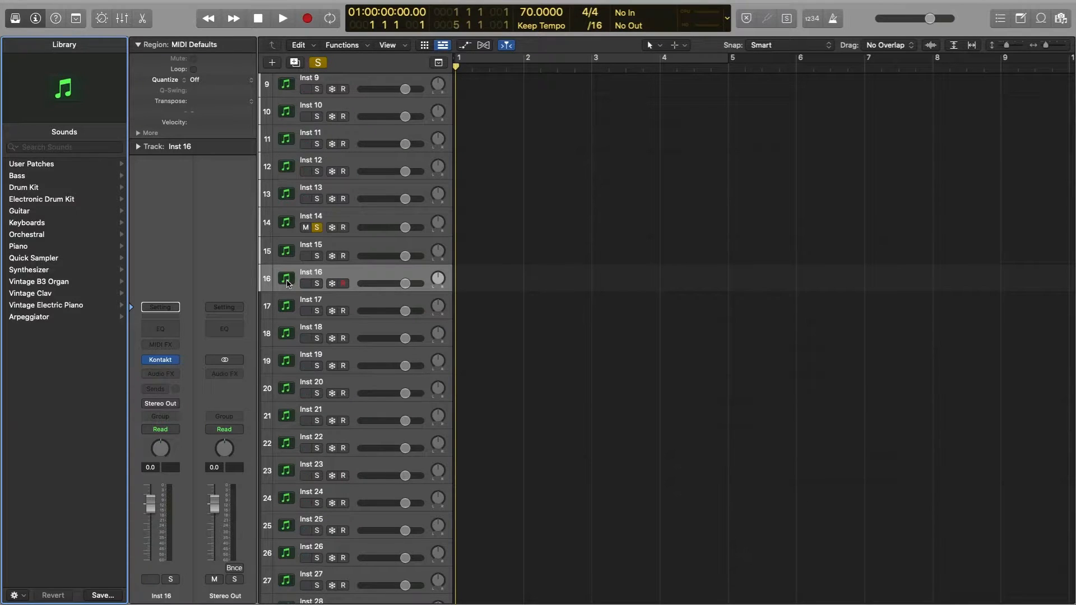
Step: Browse the track icon categories for Inst 16 and assign it the black grand piano from Keyboards
{"action": "left_click", "coordinate": [287, 280]}
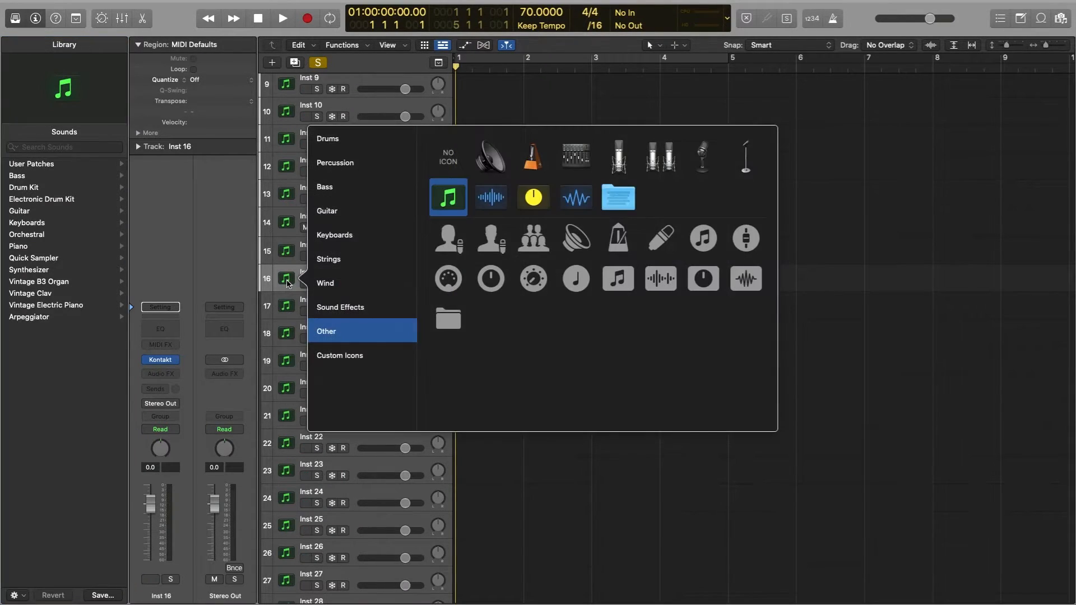
{"action": "left_click", "coordinate": [348, 138]}
{"action": "left_click", "coordinate": [353, 163]}
{"action": "left_click", "coordinate": [359, 187]}
{"action": "left_click", "coordinate": [360, 216]}
{"action": "left_click", "coordinate": [364, 235]}
{"action": "left_click", "coordinate": [369, 261]}
{"action": "left_click", "coordinate": [389, 238]}
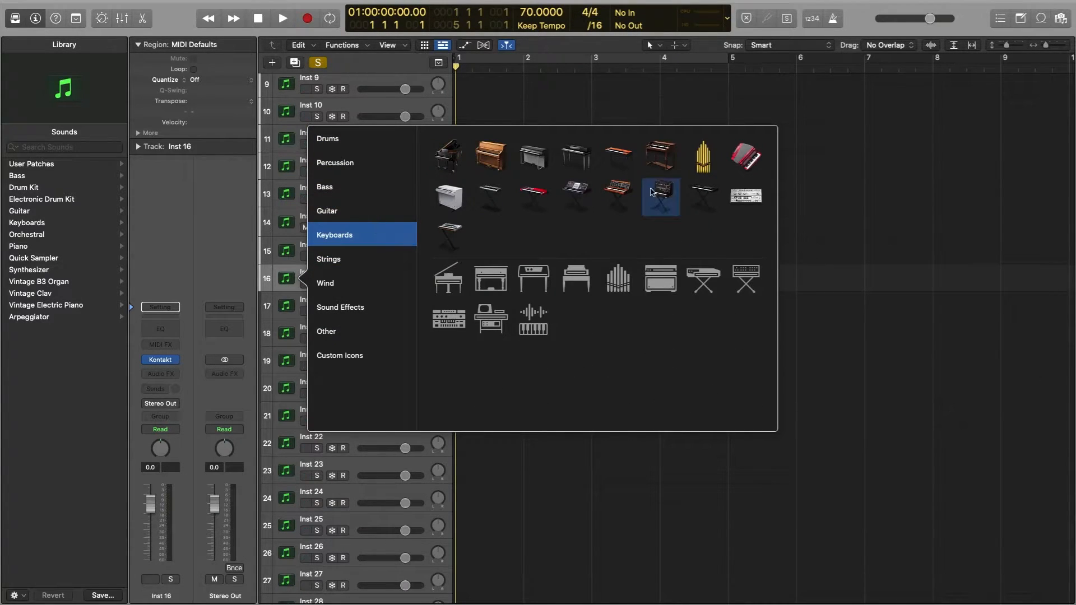
{"action": "left_click", "coordinate": [449, 157]}
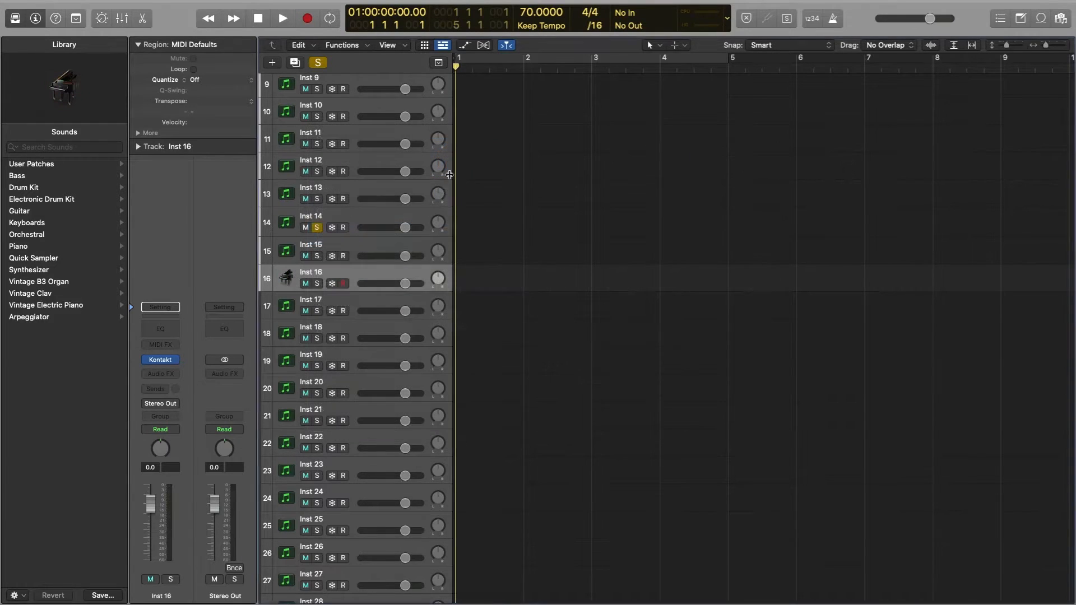
Step: Assign the CinePiano custom icon to the Inst 14 track and enlarge the track's height so the icon displays bigger
{"action": "scroll", "coordinate": [522, 306], "scroll_direction": "down", "scroll_amount": 2}
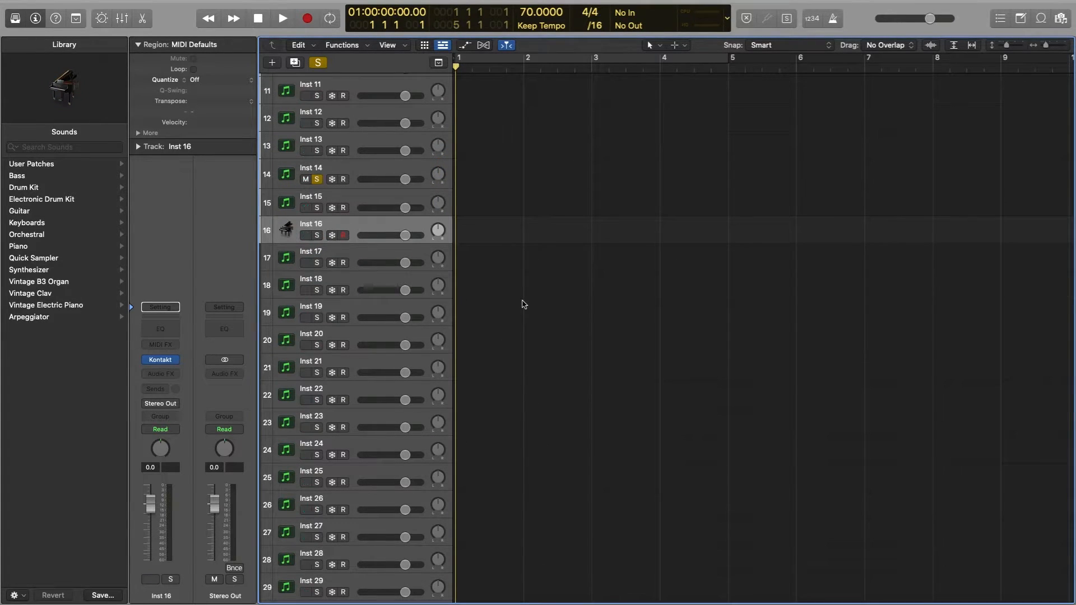
{"action": "scroll", "coordinate": [289, 252], "scroll_direction": "up", "scroll_amount": 3}
{"action": "left_click", "coordinate": [289, 252]}
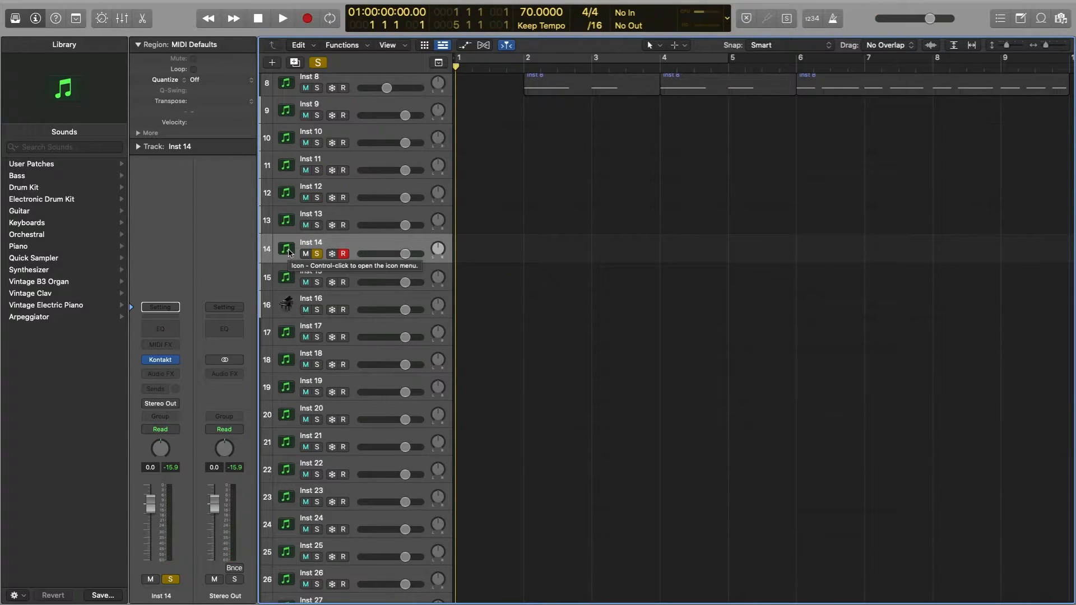
{"action": "right_click", "coordinate": [288, 250]}
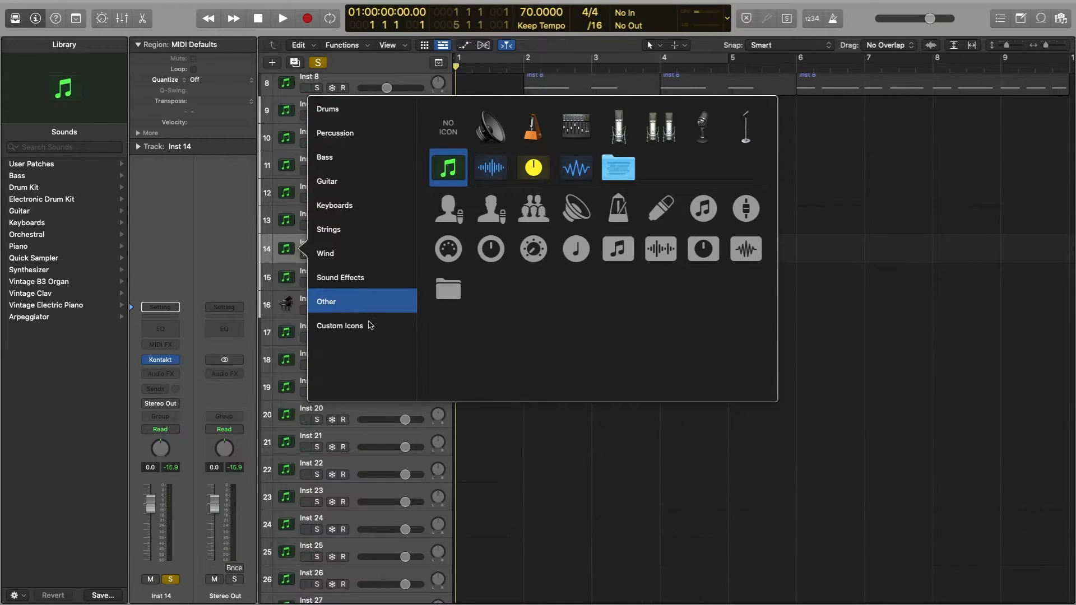
{"action": "left_click", "coordinate": [370, 325]}
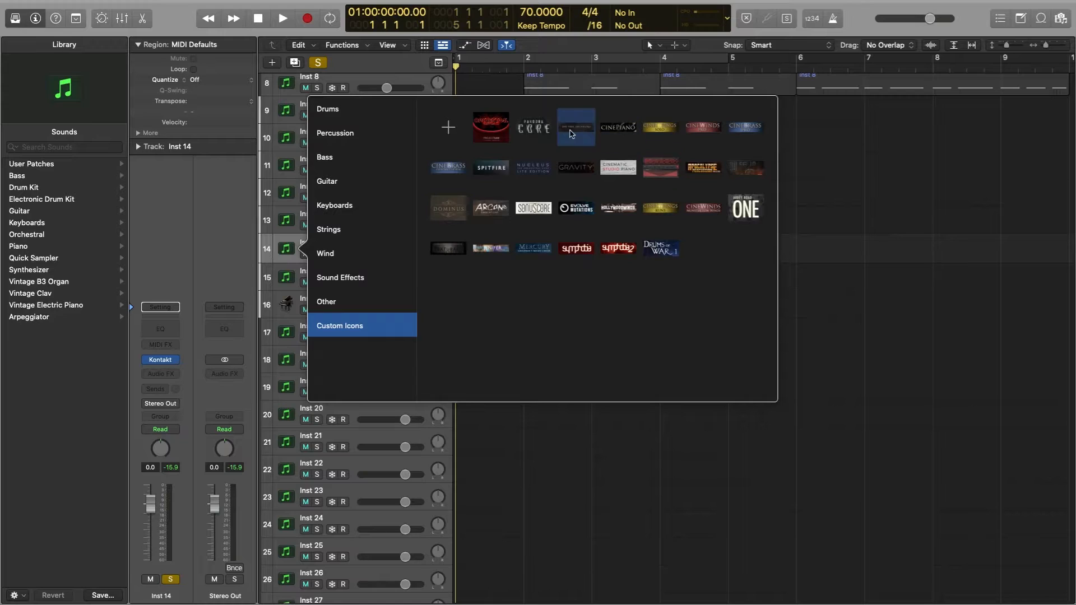
{"action": "left_click", "coordinate": [463, 133]}
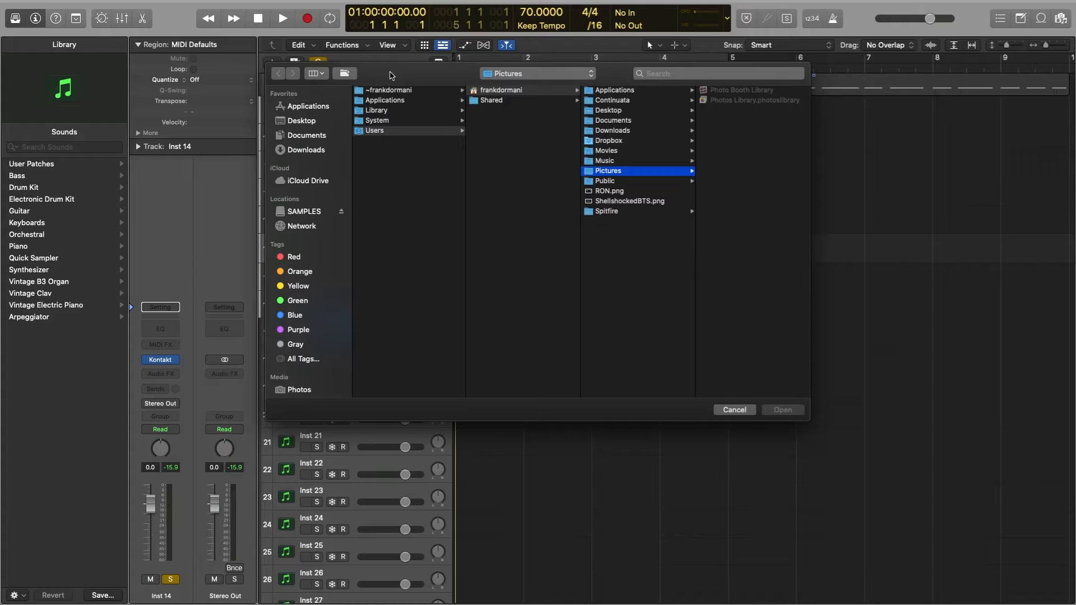
{"action": "left_click", "coordinate": [739, 412]}
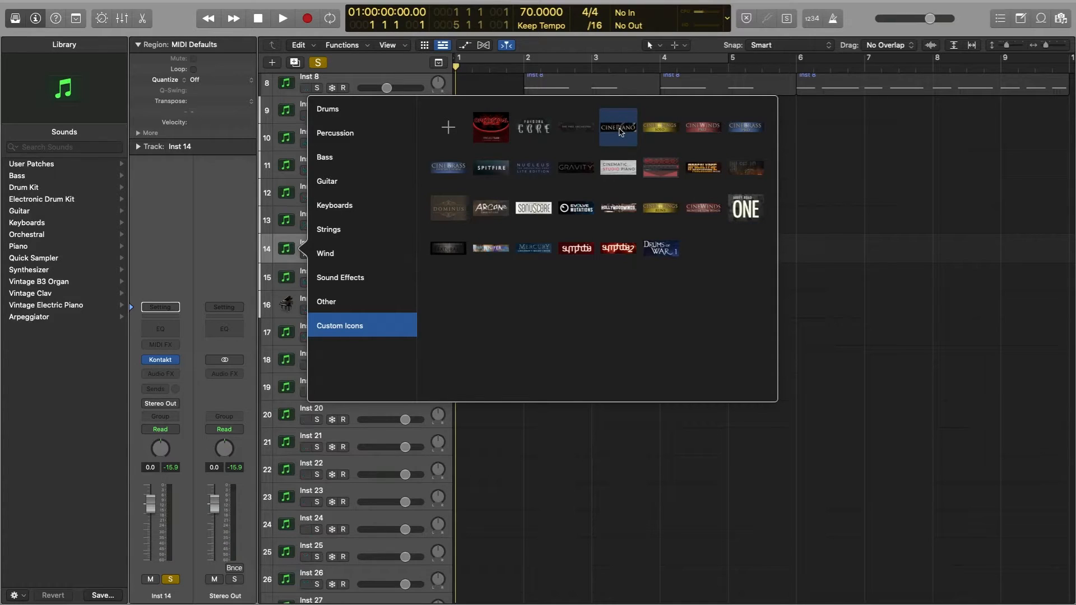
{"action": "left_click", "coordinate": [619, 128]}
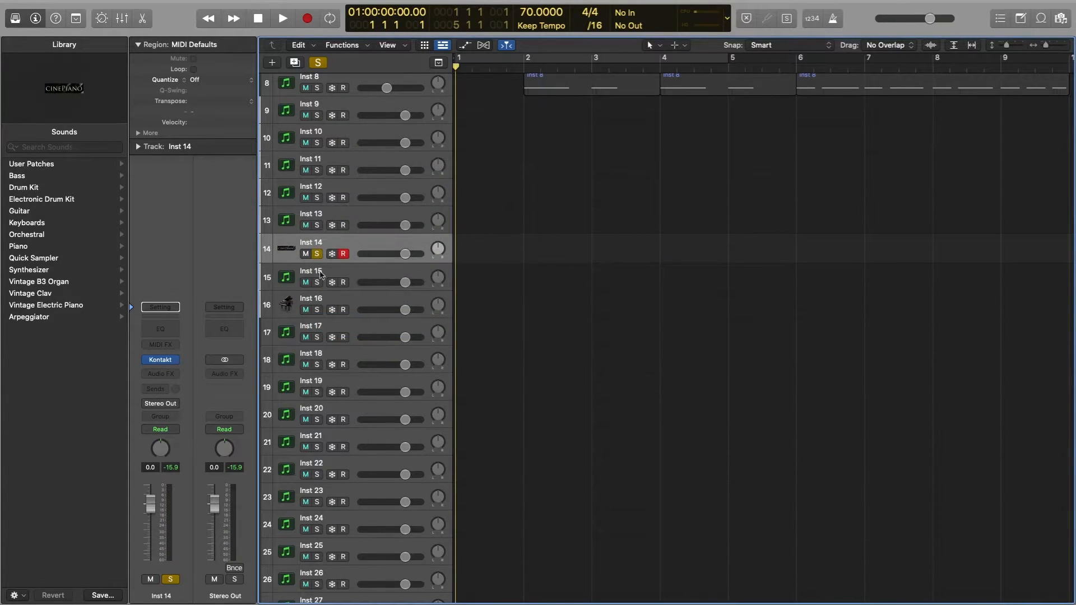
{"action": "left_click_drag", "start_coordinate": [354, 264], "coordinate": [382, 340]}
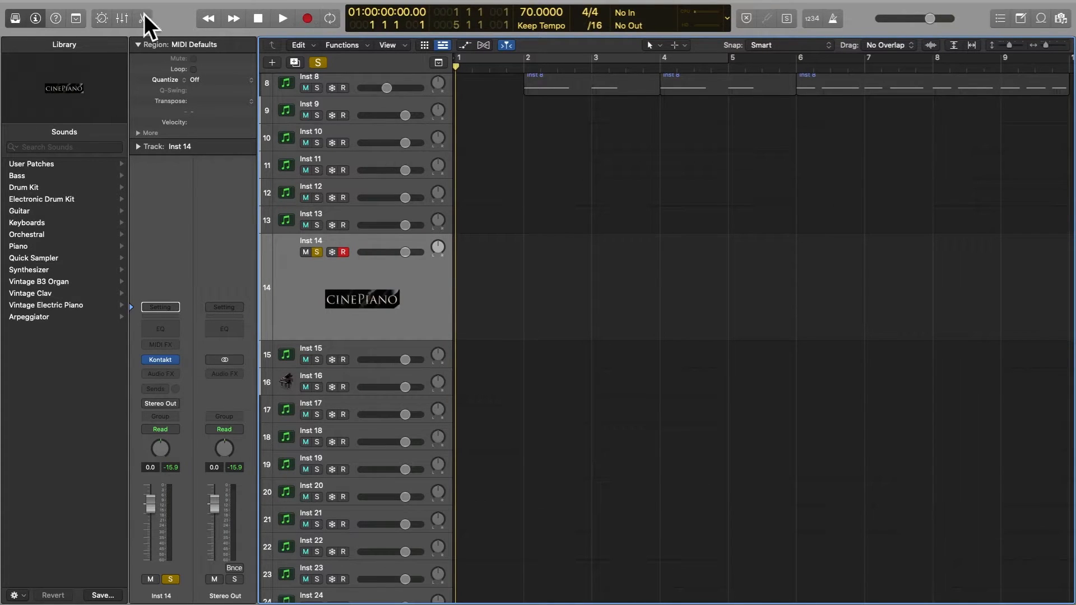
Step: Customize the control bar by adding Capture Recording to the transport controls
{"action": "right_click", "coordinate": [185, 17]}
{"action": "right_click", "coordinate": [174, 19]}
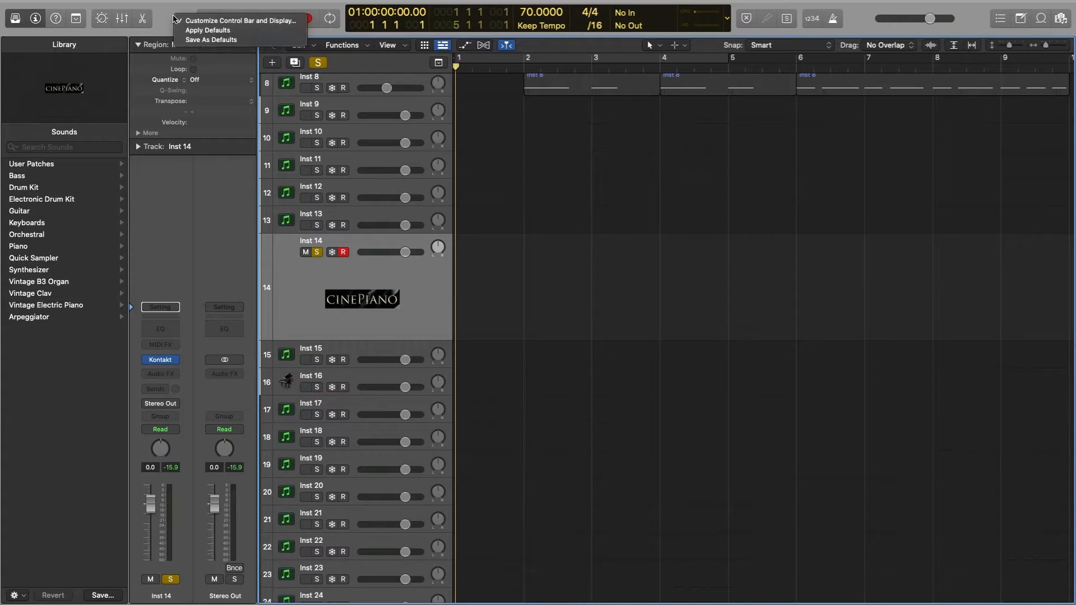
{"action": "left_click", "coordinate": [212, 21]}
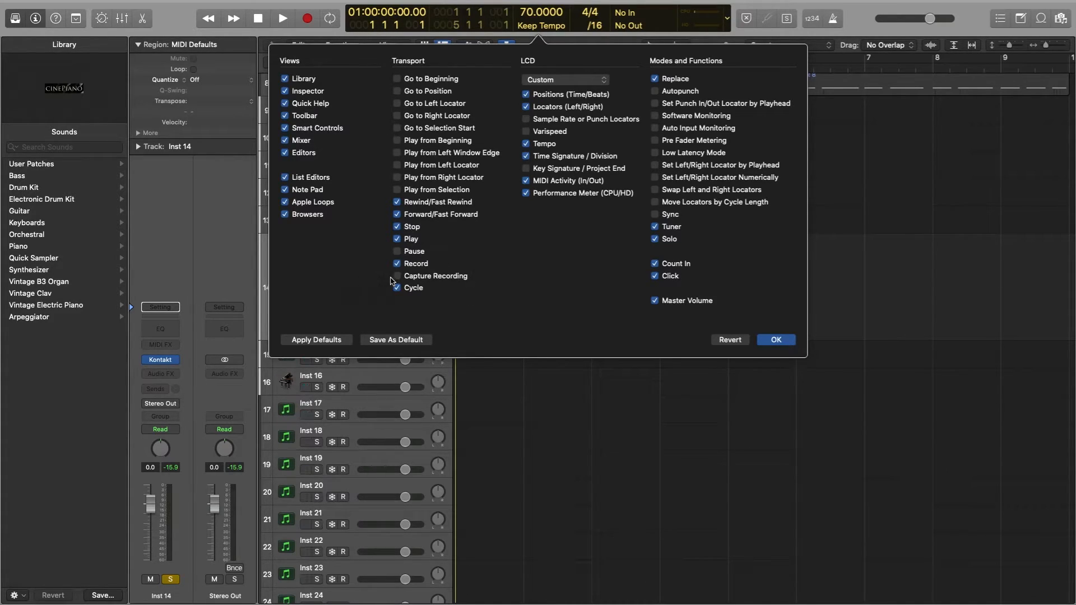
{"action": "left_click", "coordinate": [397, 276]}
{"action": "left_click", "coordinate": [777, 339]}
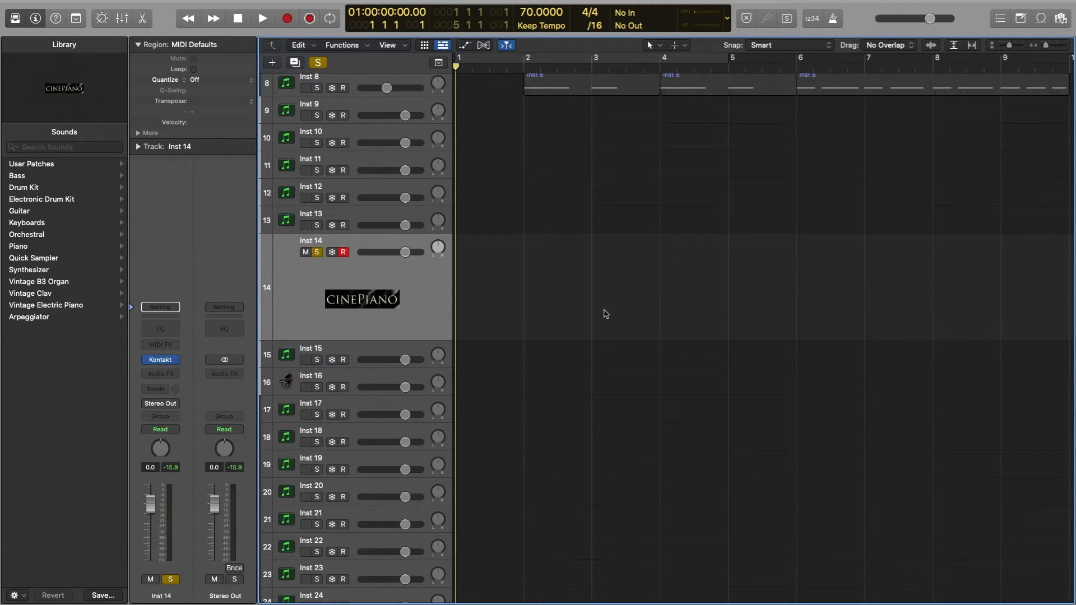
Step: Play the project without recording, capture the performed MIDI as a region on the Inst 14 track, and stop playback
{"action": "key", "text": "space"}
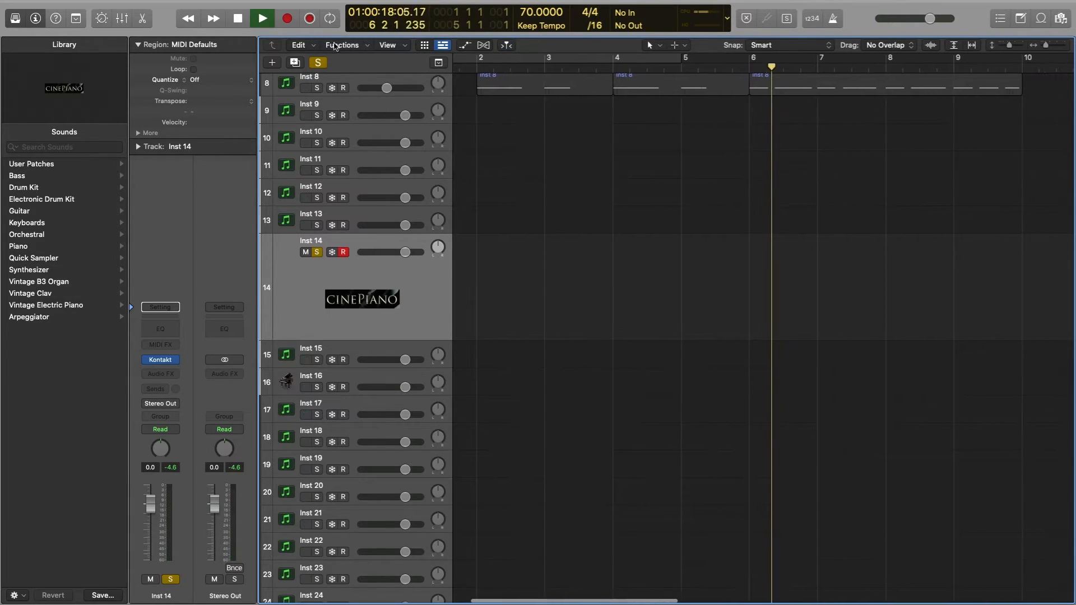
{"action": "left_click", "coordinate": [310, 19]}
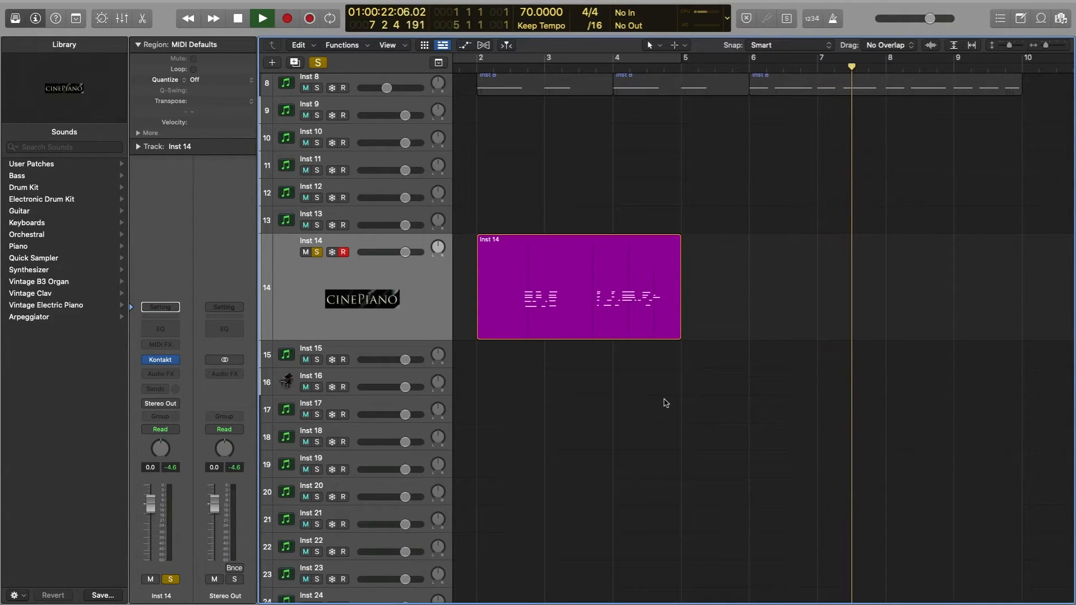
{"action": "key", "text": "space"}
{"action": "scroll", "coordinate": [665, 402], "scroll_direction": "left", "scroll_amount": 3}
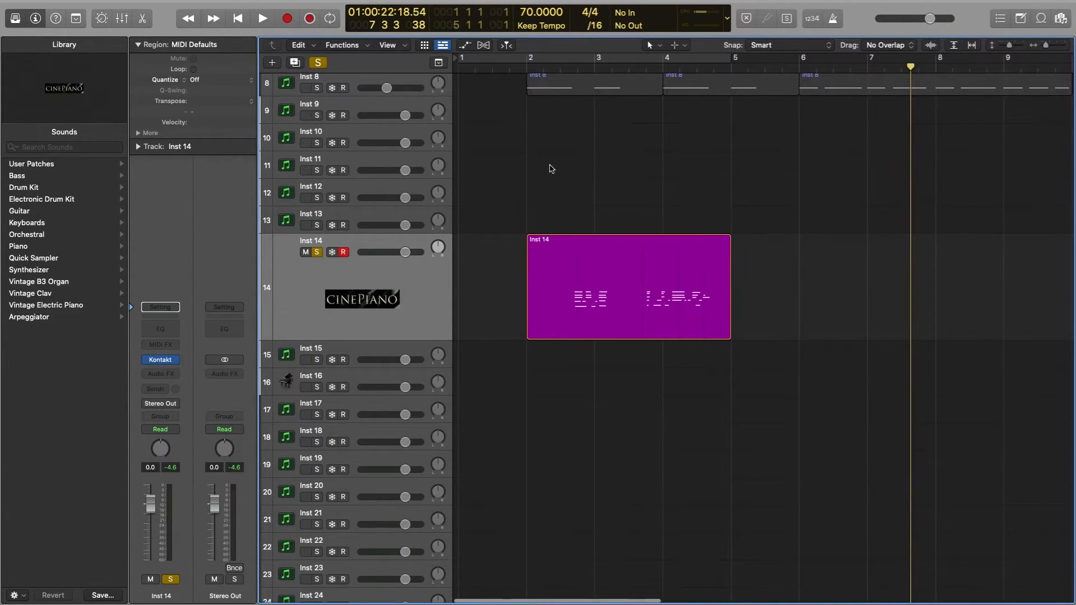
Step: Return the playhead to the project start, then select and deselect the captured Inst 14 region
{"action": "left_click", "coordinate": [527, 67]}
{"action": "left_click_drag", "start_coordinate": [527, 67], "coordinate": [639, 169]}
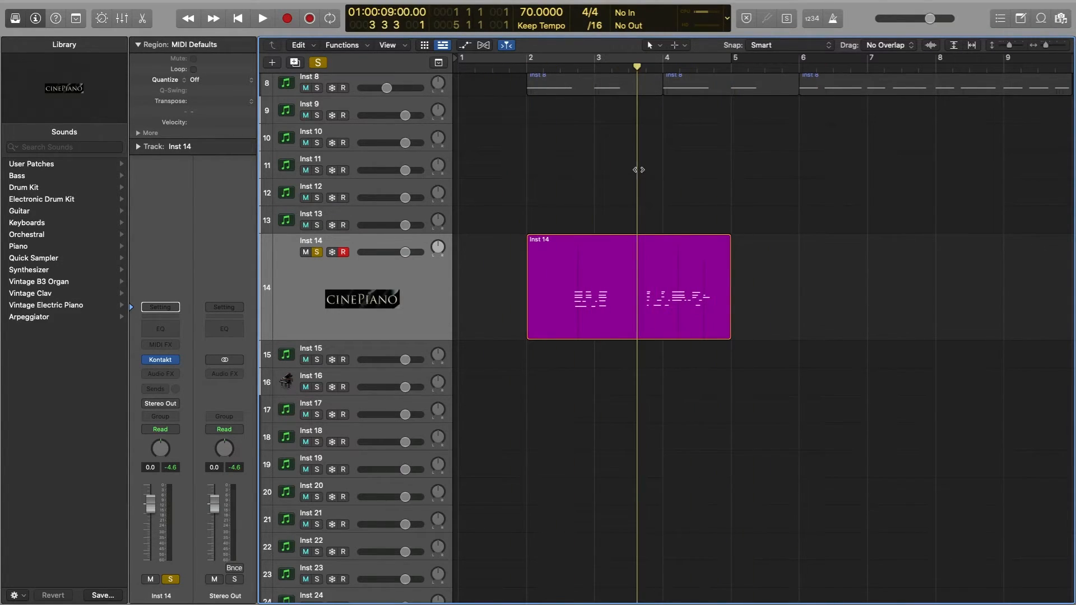
{"action": "key", "text": "Return"}
{"action": "left_click", "coordinate": [594, 315]}
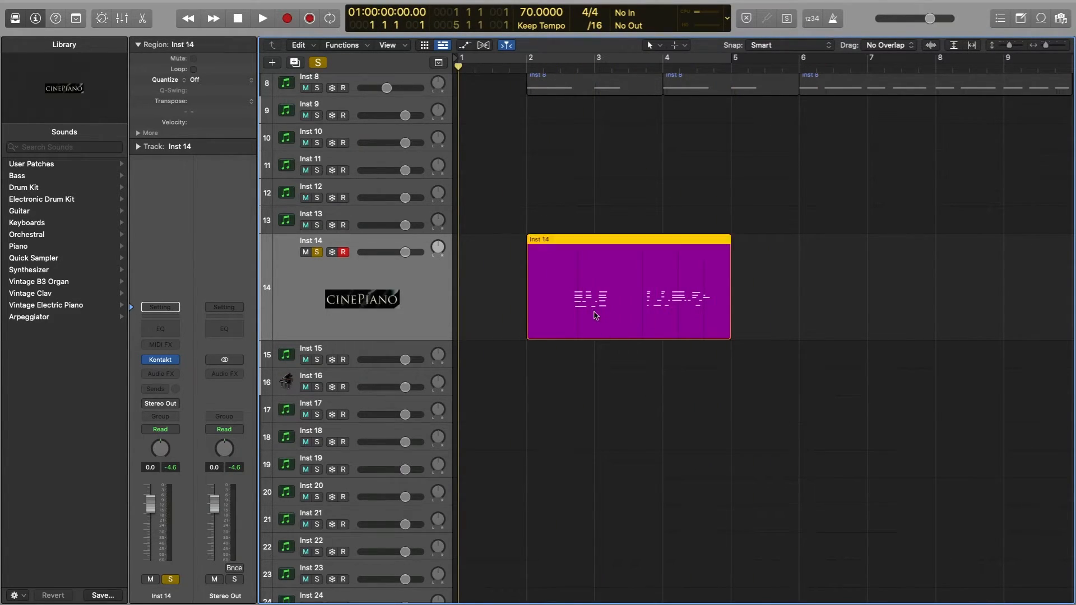
{"action": "left_click", "coordinate": [825, 288]}
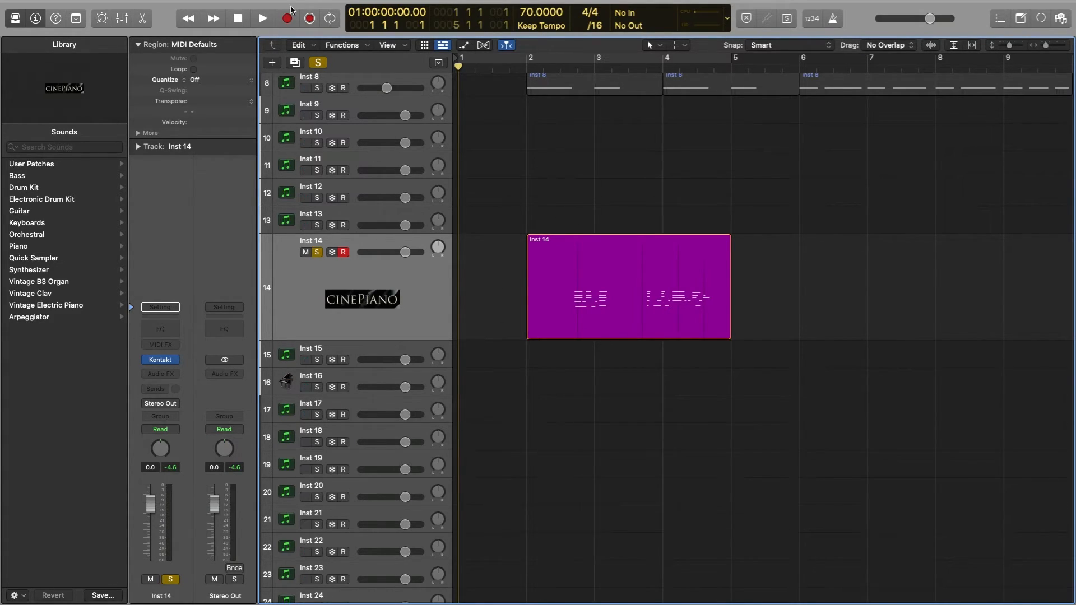
{"action": "left_click_drag", "start_coordinate": [507, 424], "coordinate": [471, 154]}
{"action": "scroll", "coordinate": [488, 135], "scroll_direction": "up", "scroll_amount": 5}
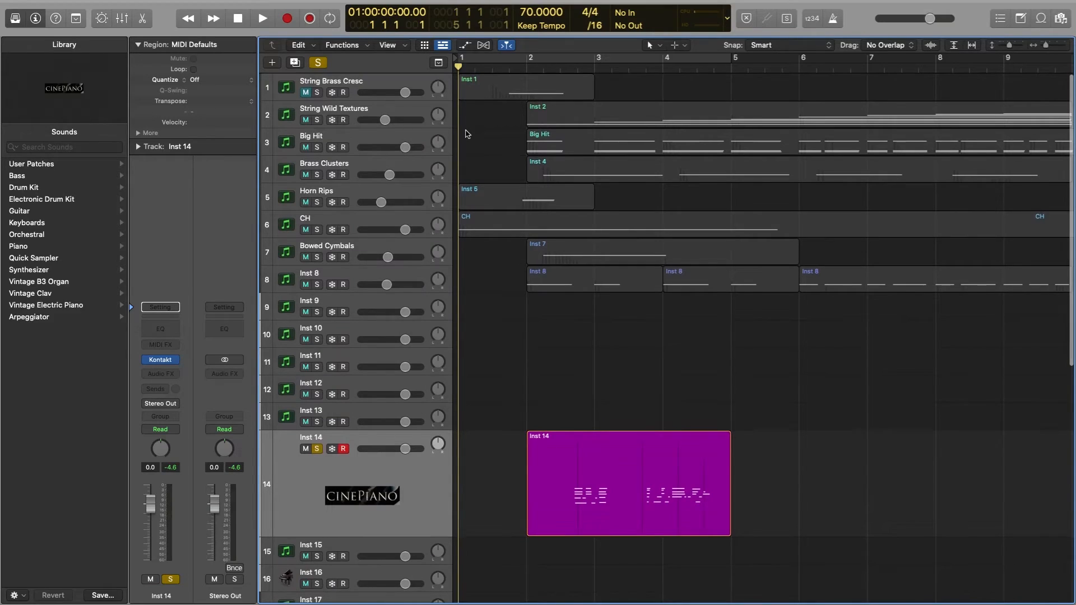